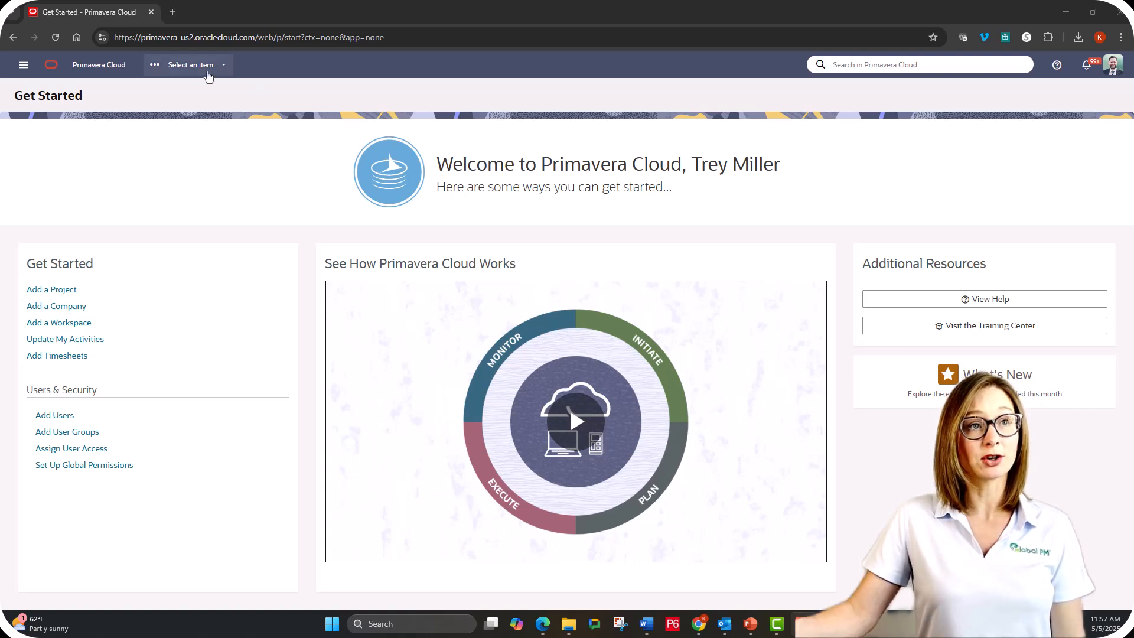
Open the Global PM Office Building Expansion project in North America and go to its schedule activities.
{"action": "left_click", "coordinate": [207, 74]}
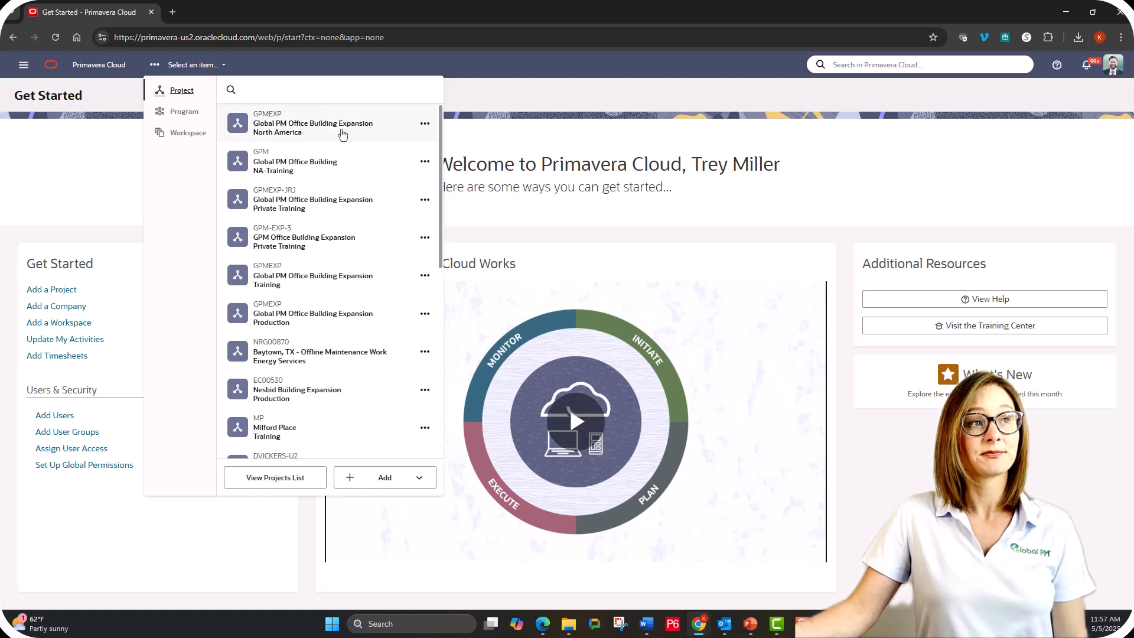
{"action": "left_click", "coordinate": [342, 135]}
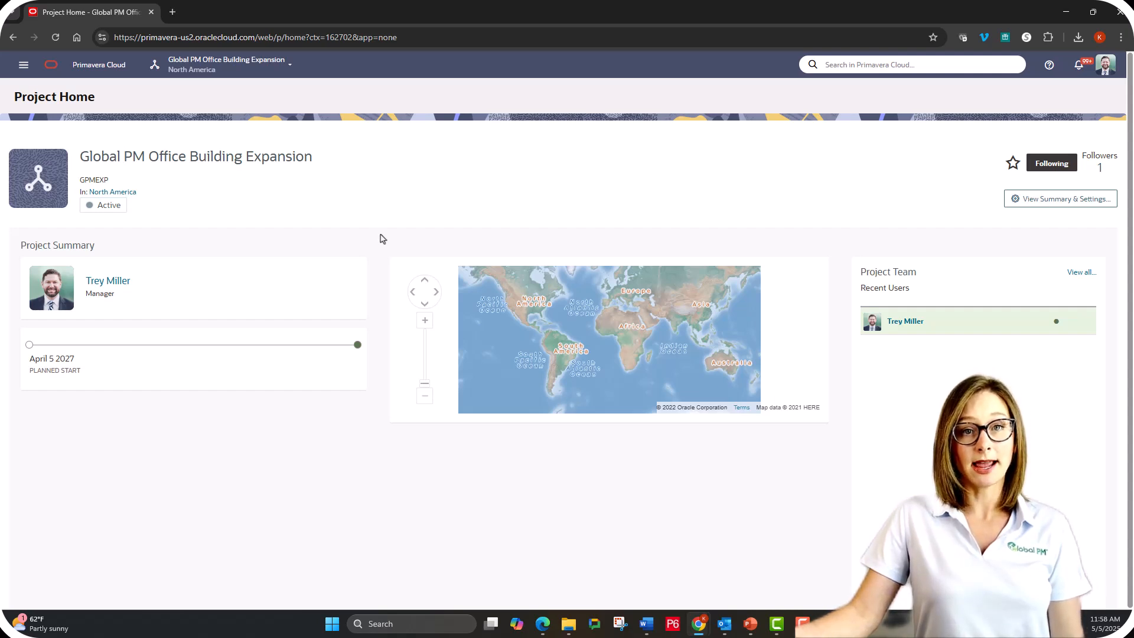
{"action": "left_click", "coordinate": [24, 65]}
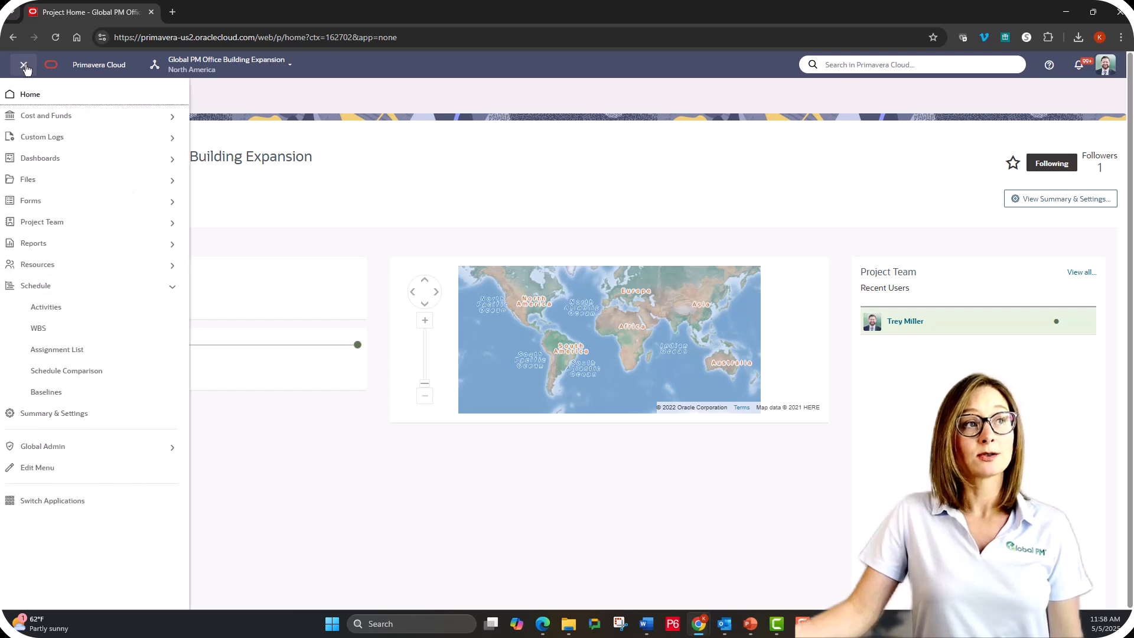
{"action": "left_click", "coordinate": [51, 307]}
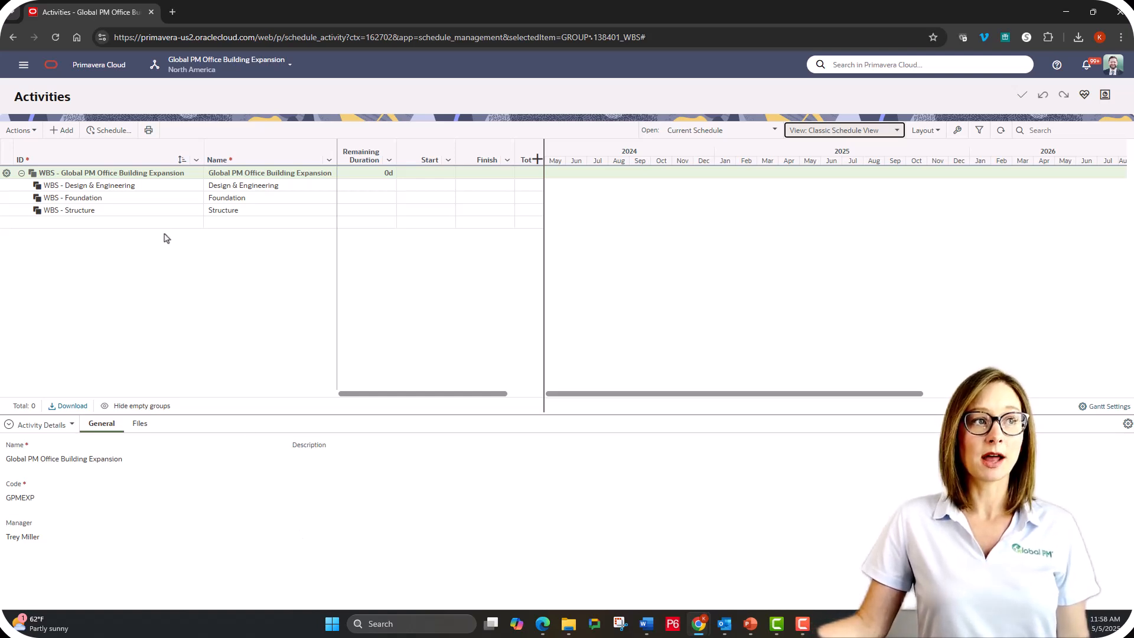
Add an activity named "Start Office Building Expansion Project" under the Design & Engineering WBS and widen the Name column to fit it.
{"action": "left_click", "coordinate": [152, 186]}
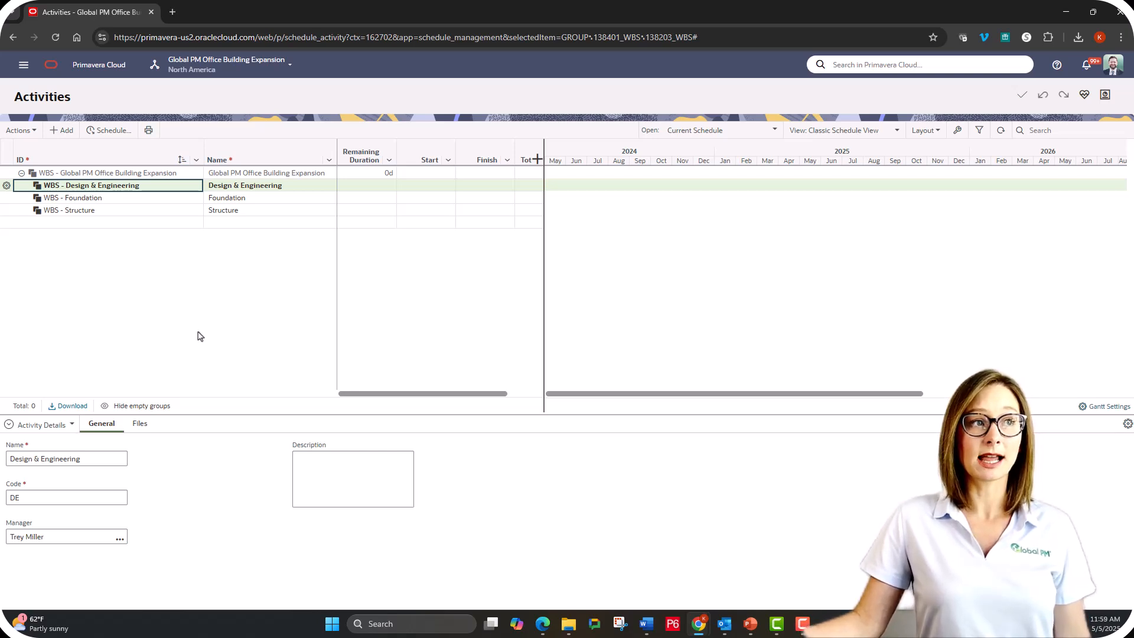
{"action": "left_click", "coordinate": [65, 131]}
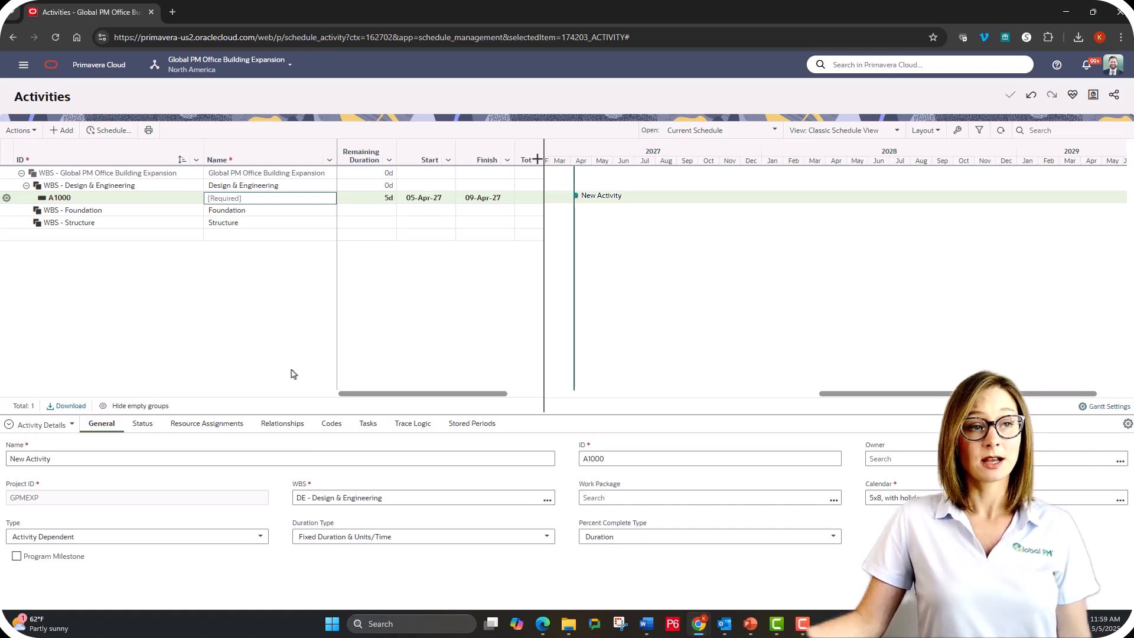
{"action": "type", "text": "Start"}
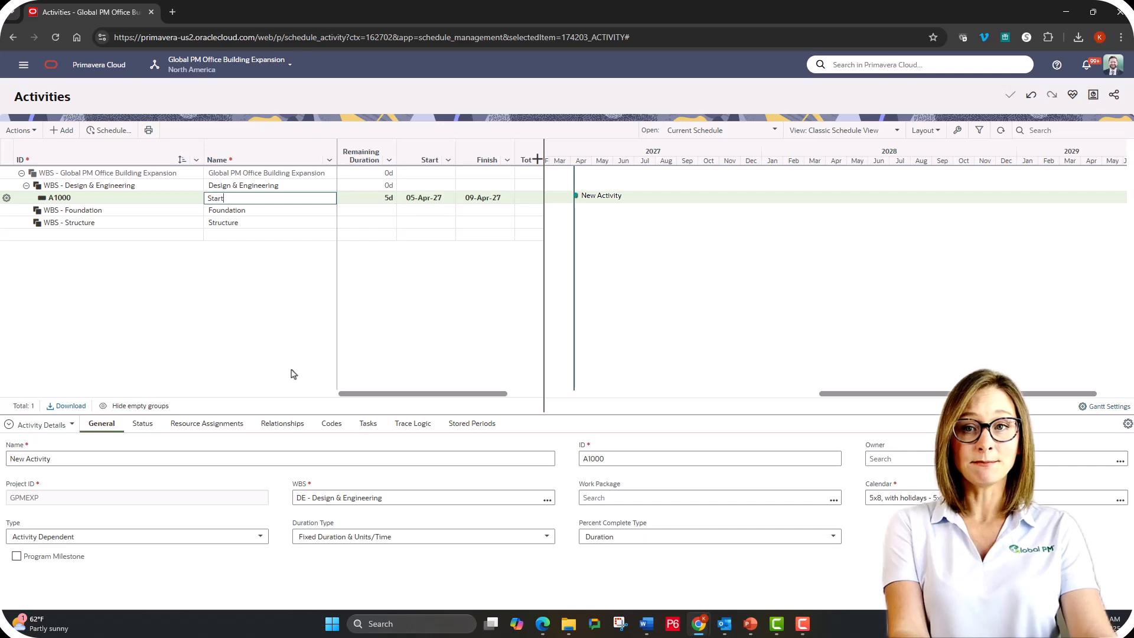
{"action": "type", "text": " Office Bu"}
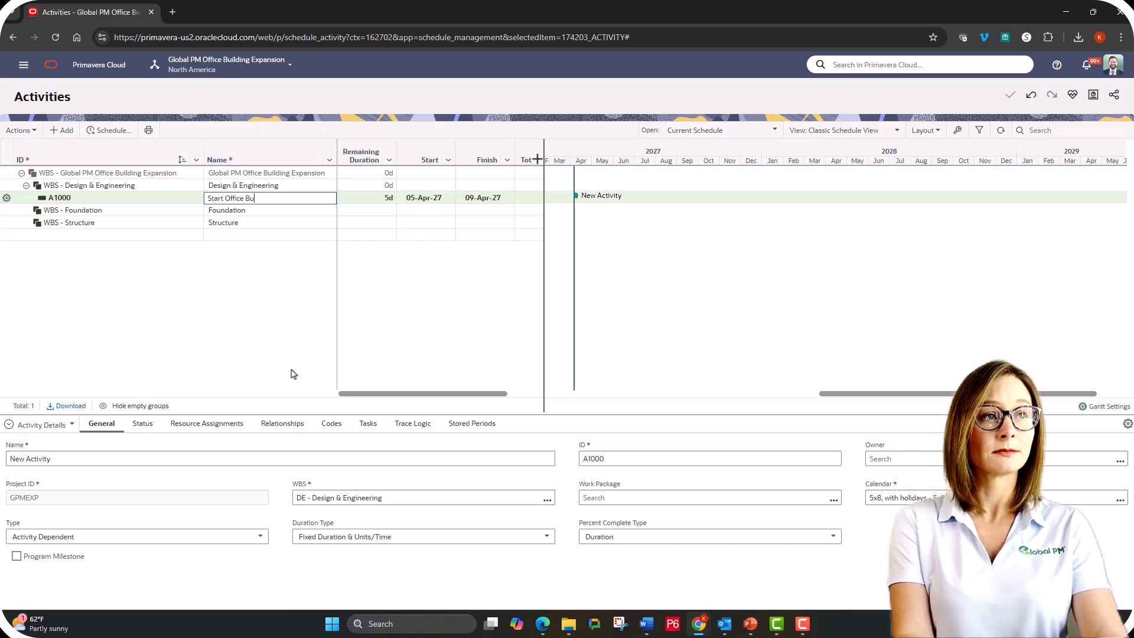
{"action": "type", "text": "ilding Exp"}
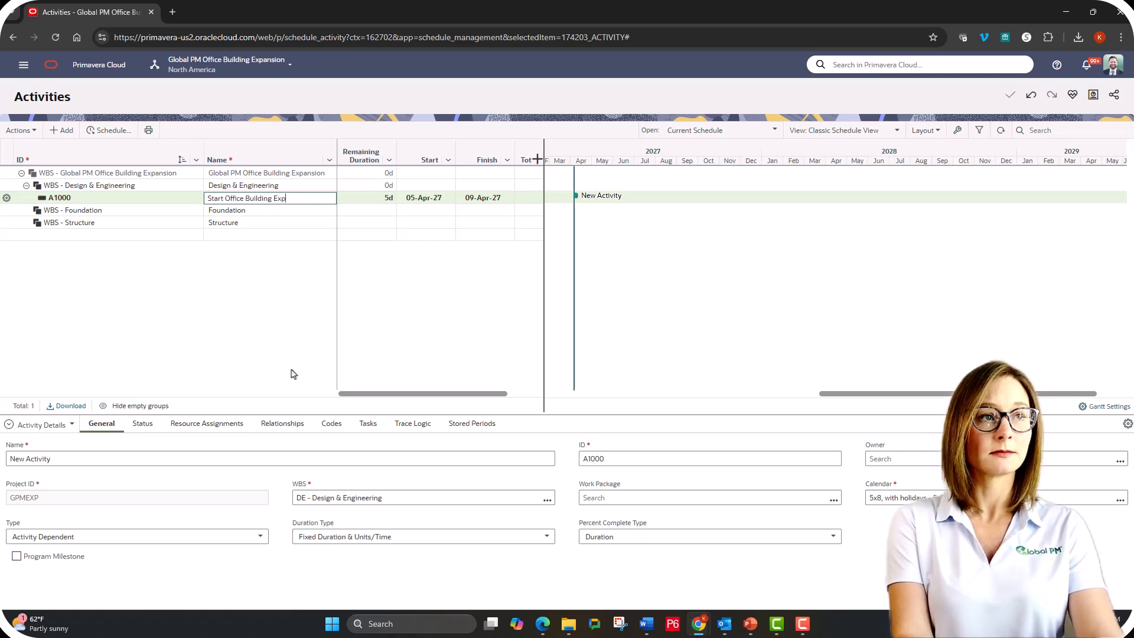
{"action": "type", "text": "ansion Project"}
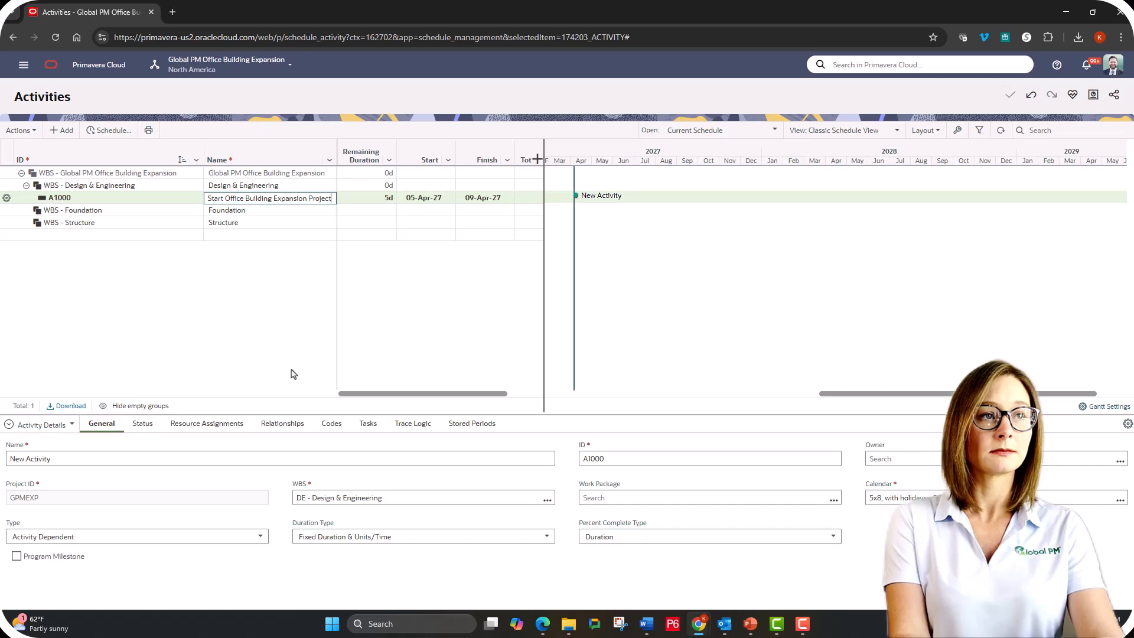
{"action": "key", "text": "Tab"}
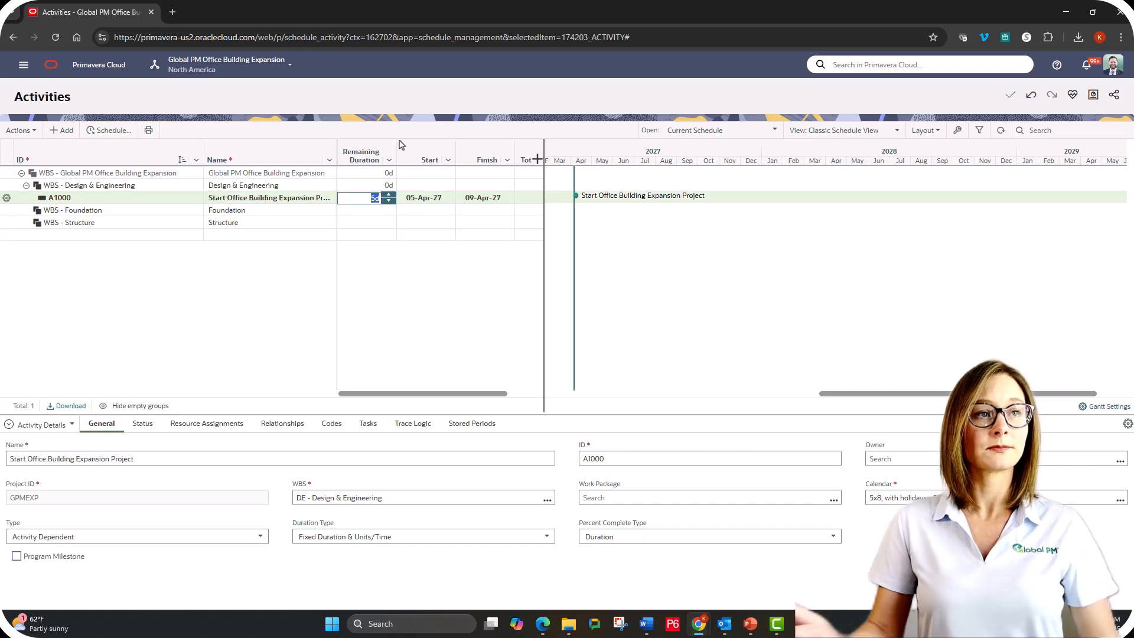
{"action": "double_click", "coordinate": [338, 153]}
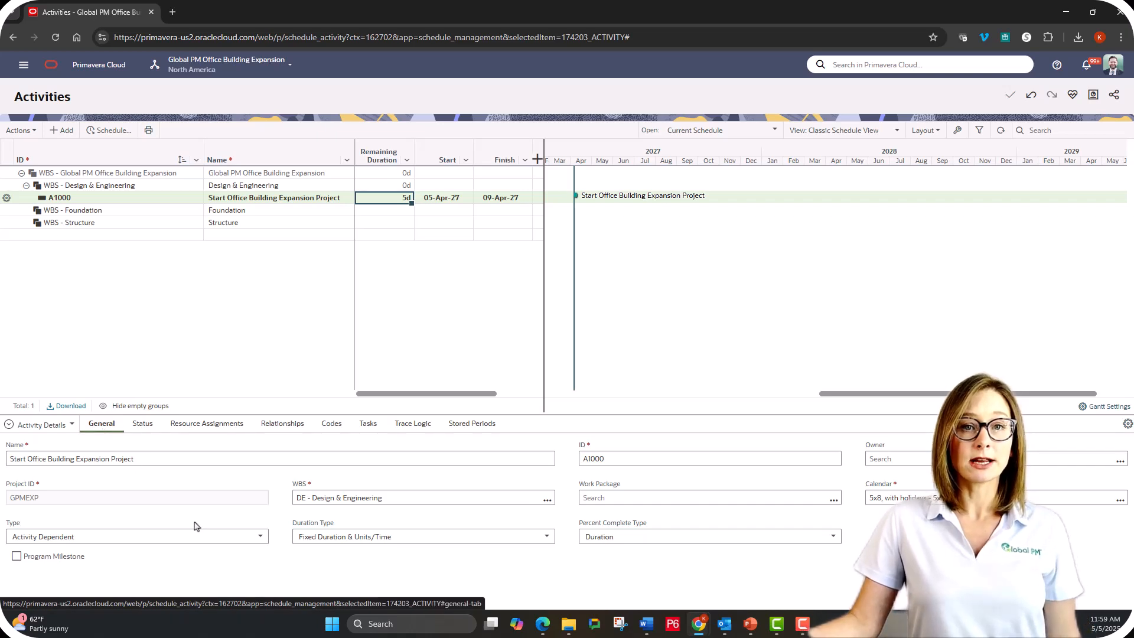
Change the Start Office Building Expansion Project activity's type to Start Milestone, accepting the conversion and suppressing future warnings of this kind.
{"action": "left_click", "coordinate": [264, 540]}
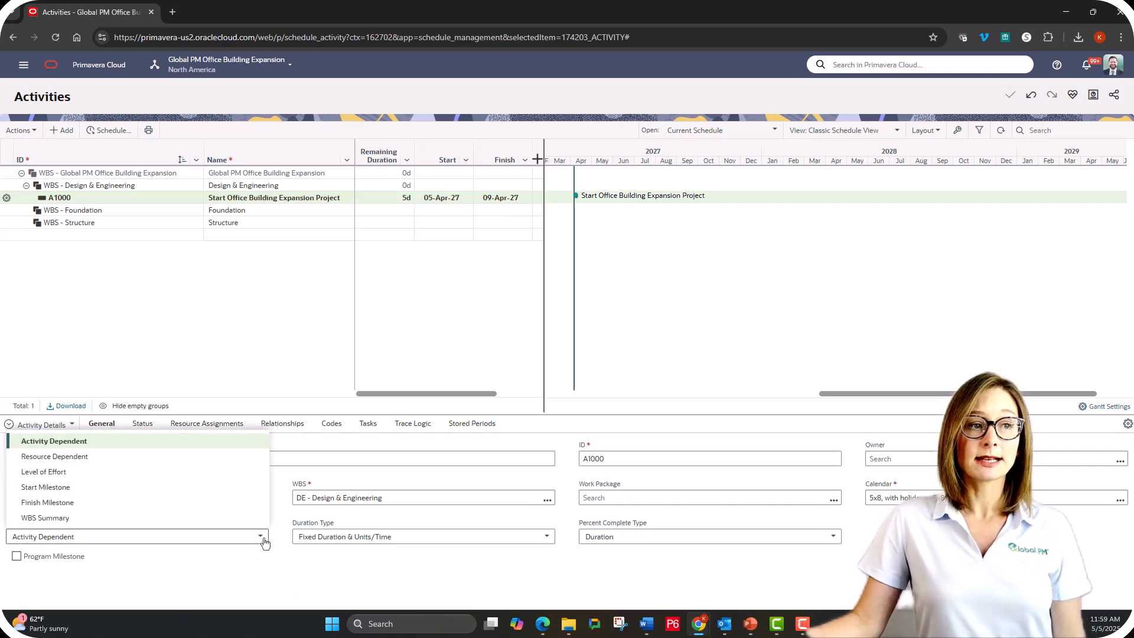
{"action": "left_click", "coordinate": [203, 488]}
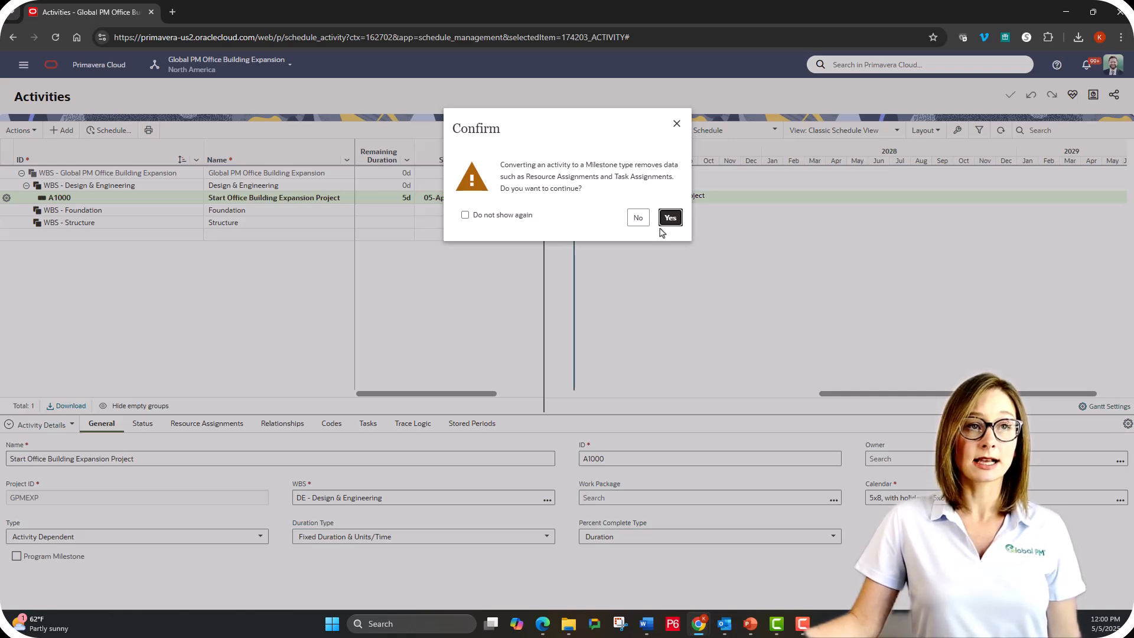
{"action": "left_click", "coordinate": [482, 217]}
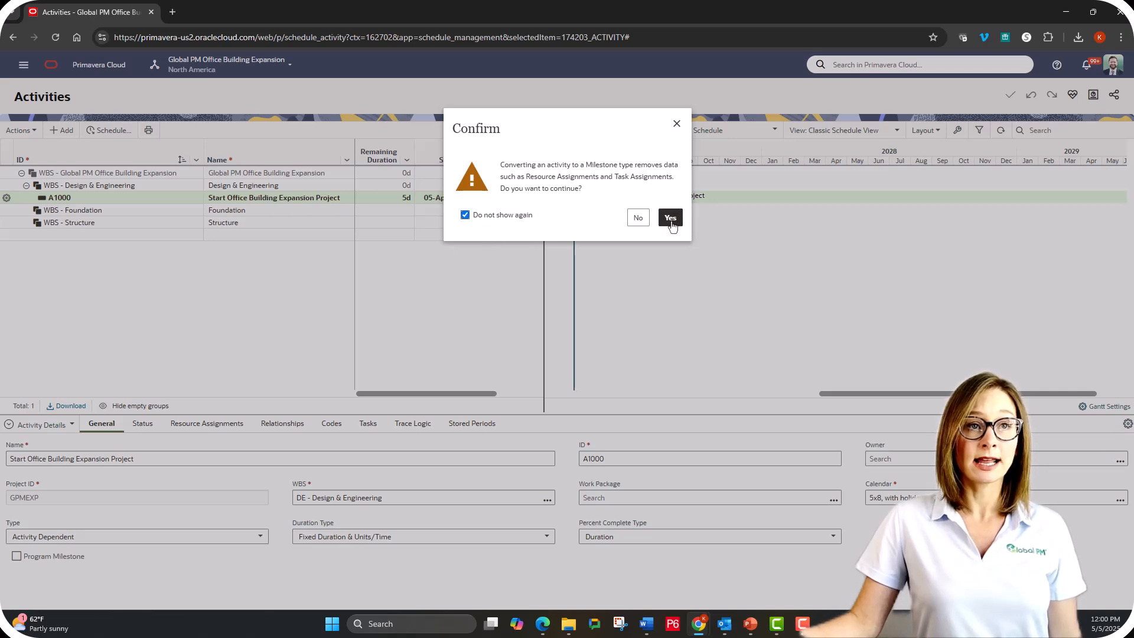
{"action": "left_click", "coordinate": [671, 222]}
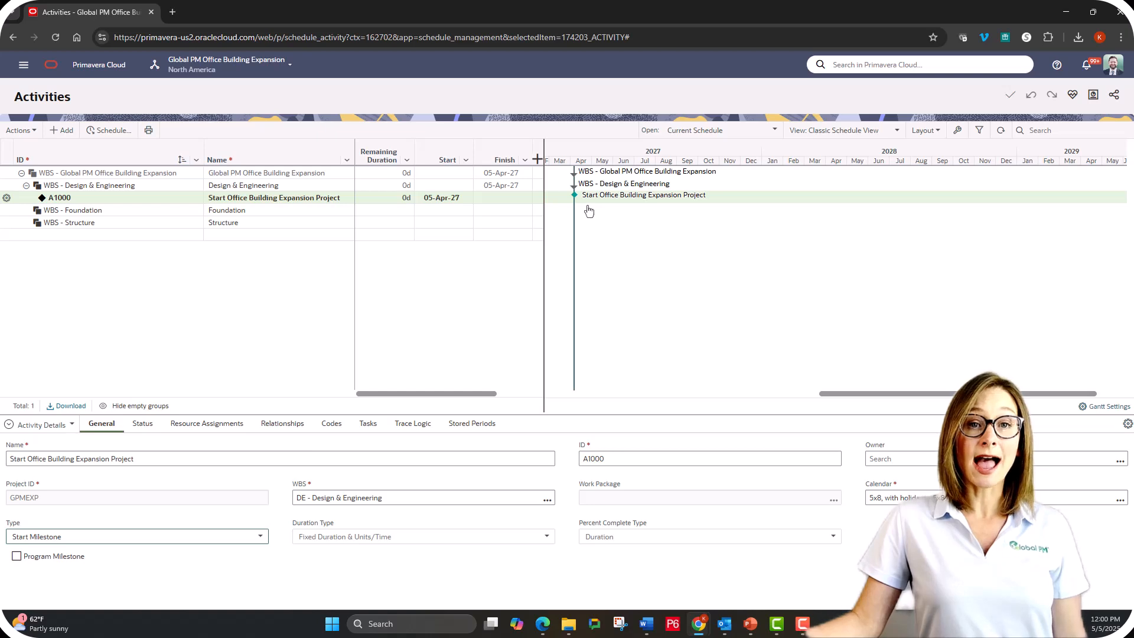
{"action": "mouse_move", "coordinate": [578, 202]}
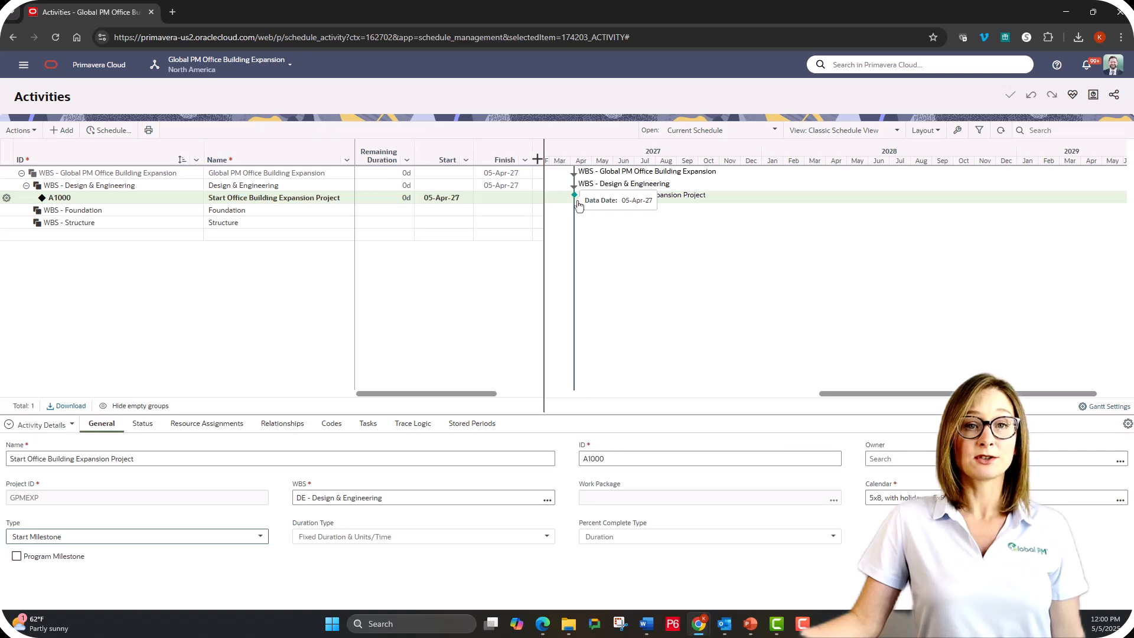
Insert an activity named "Design Building Expansion" below the start milestone and set its remaining duration to 41 days.
{"action": "left_click", "coordinate": [289, 199]}
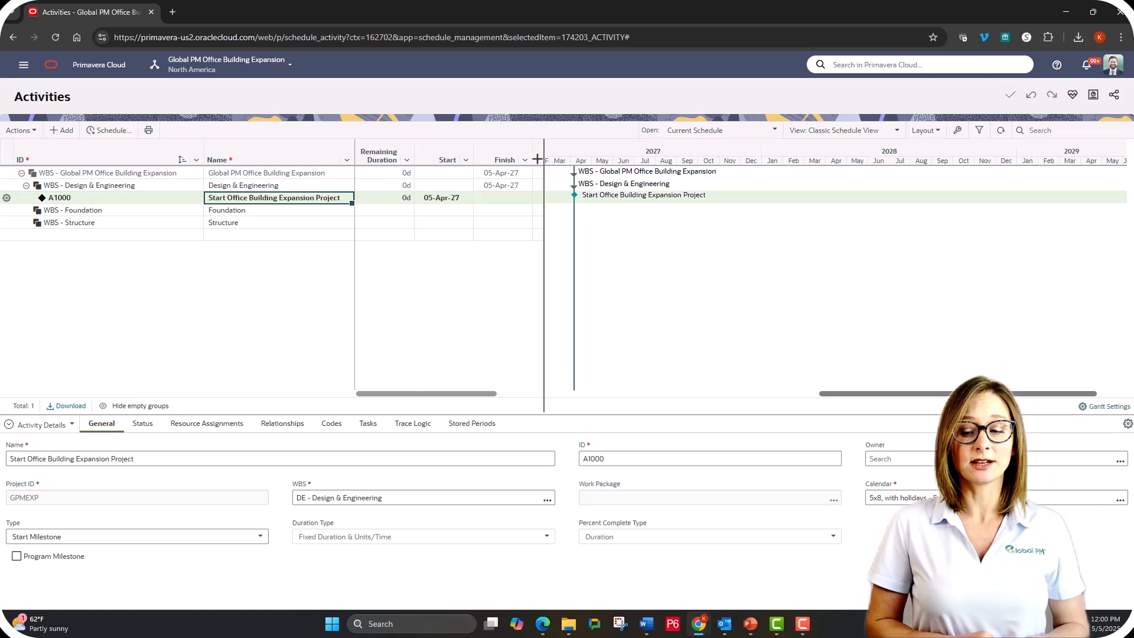
{"action": "key", "text": "Insert"}
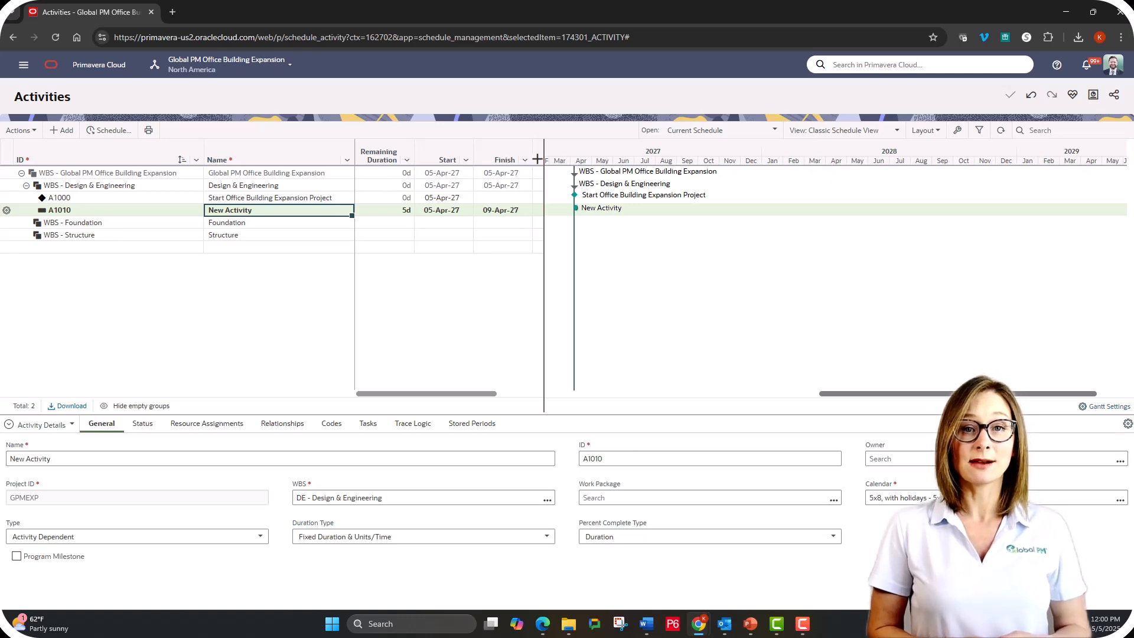
{"action": "type", "text": "Design"}
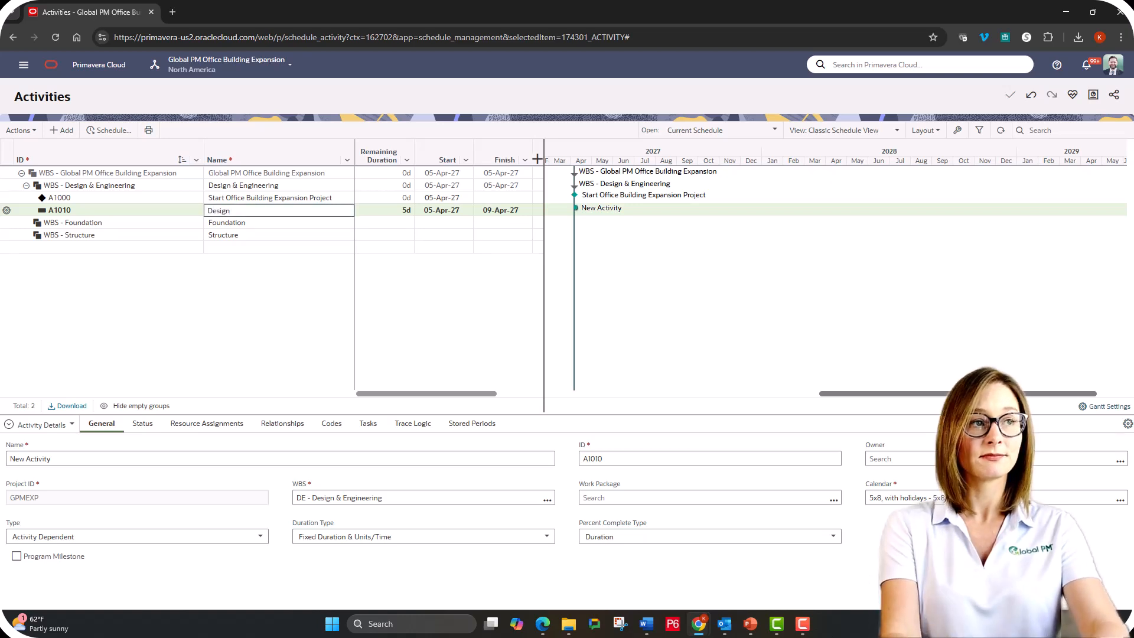
{"action": "type", "text": " Building"}
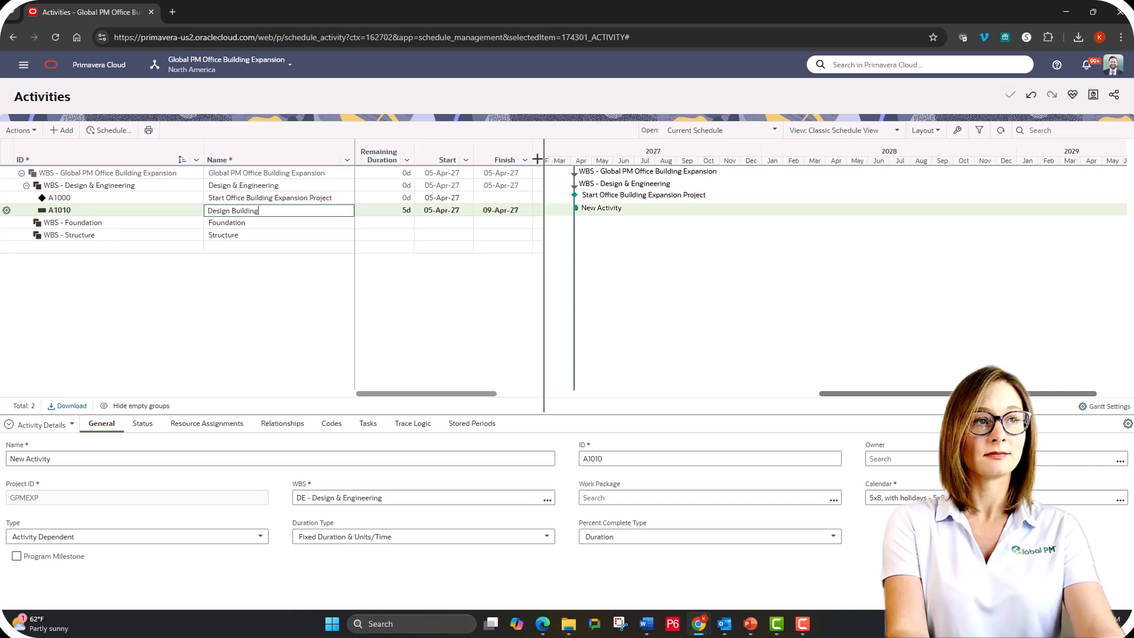
{"action": "type", "text": " Expansion"}
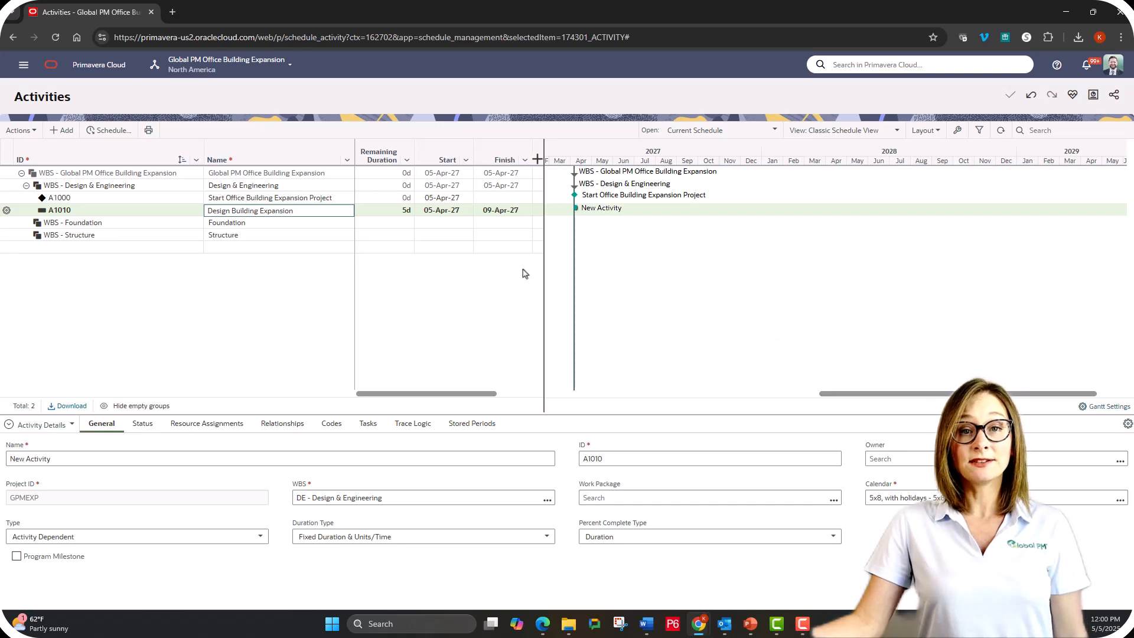
{"action": "left_click", "coordinate": [387, 214]}
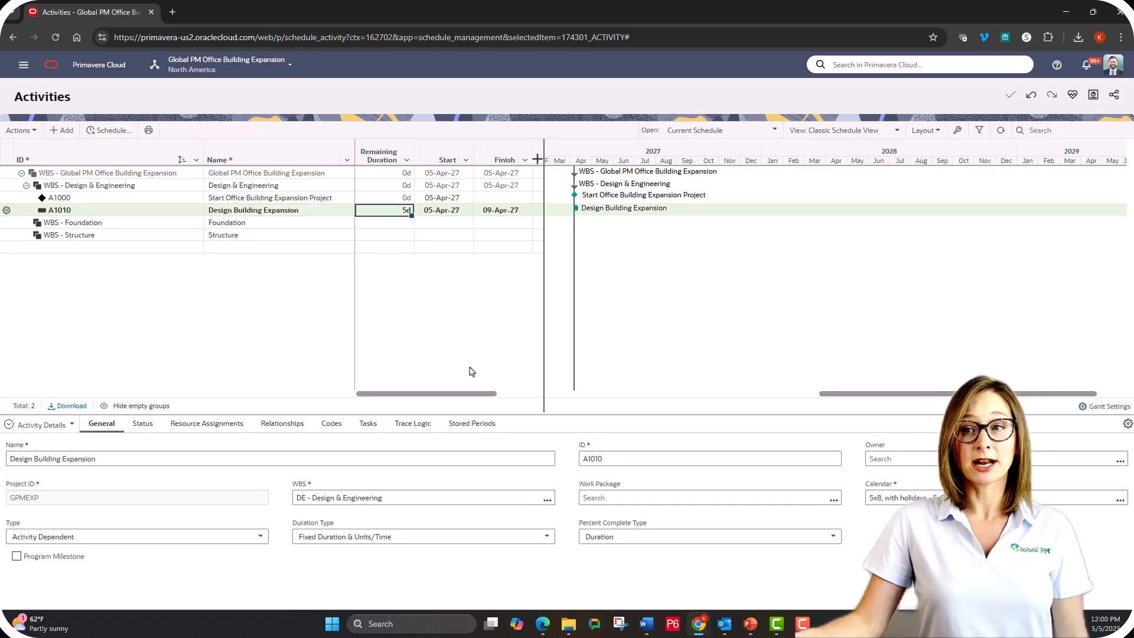
{"action": "type", "text": "41"}
{"action": "key", "text": "Tab"}
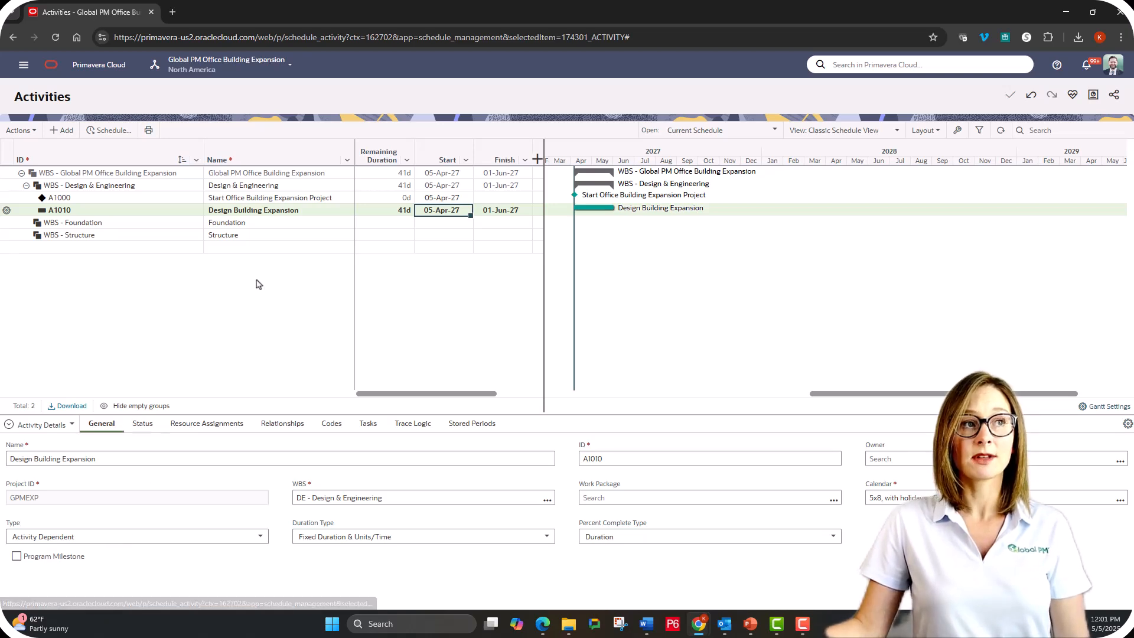
Add an activity at the project's top WBS level with the ID A-ADMIN and the name "Project Management Administration".
{"action": "left_click", "coordinate": [254, 172]}
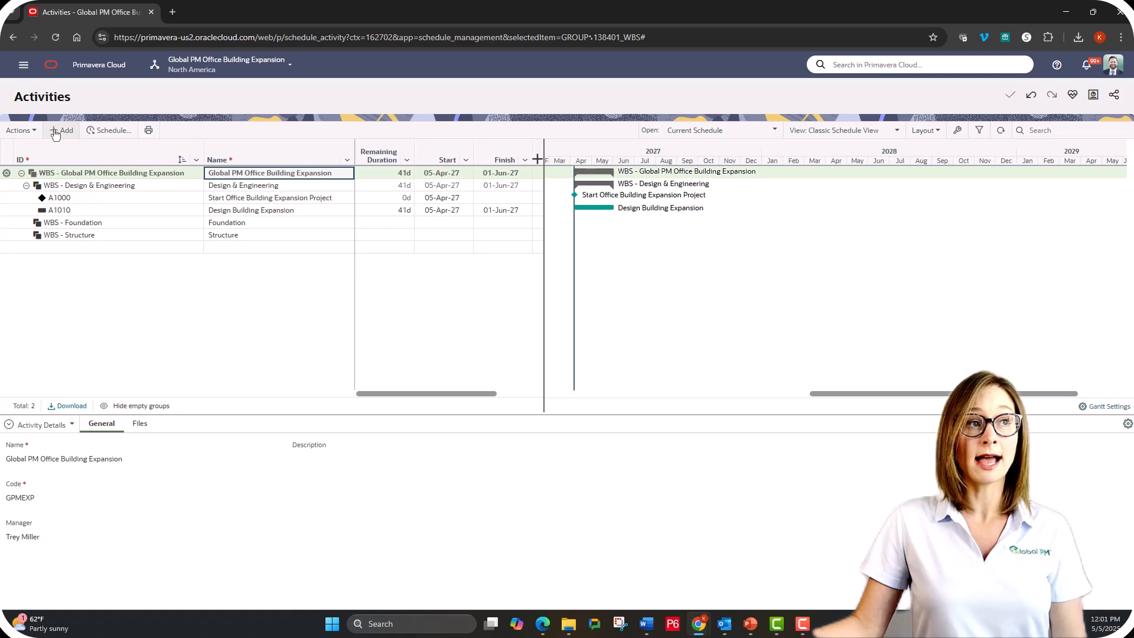
{"action": "left_click", "coordinate": [61, 130]}
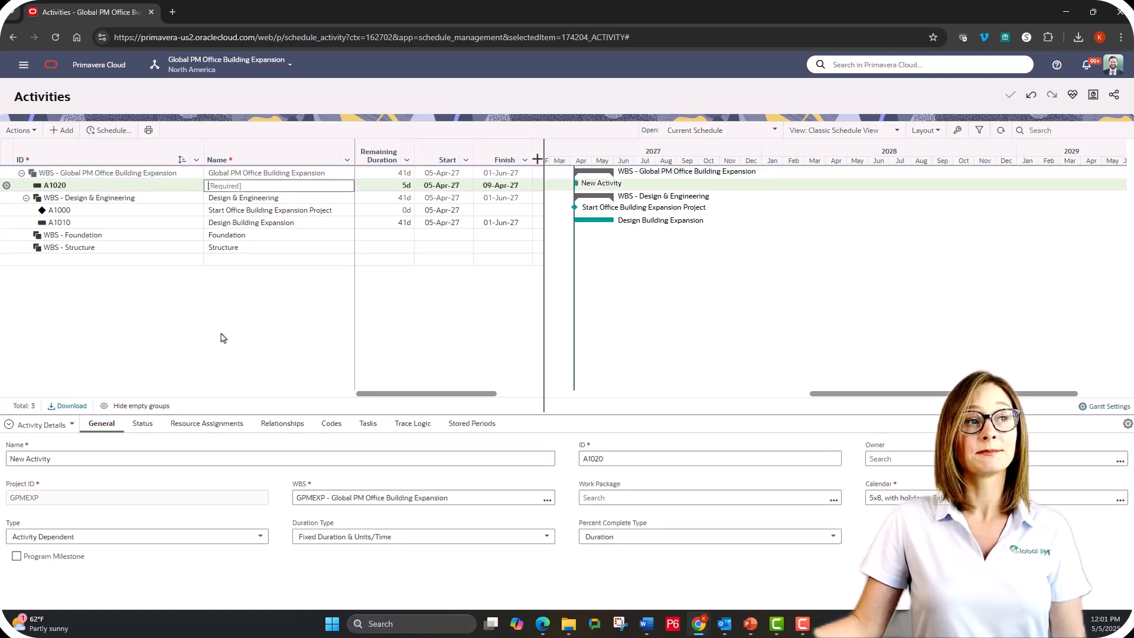
{"action": "left_click", "coordinate": [116, 185]}
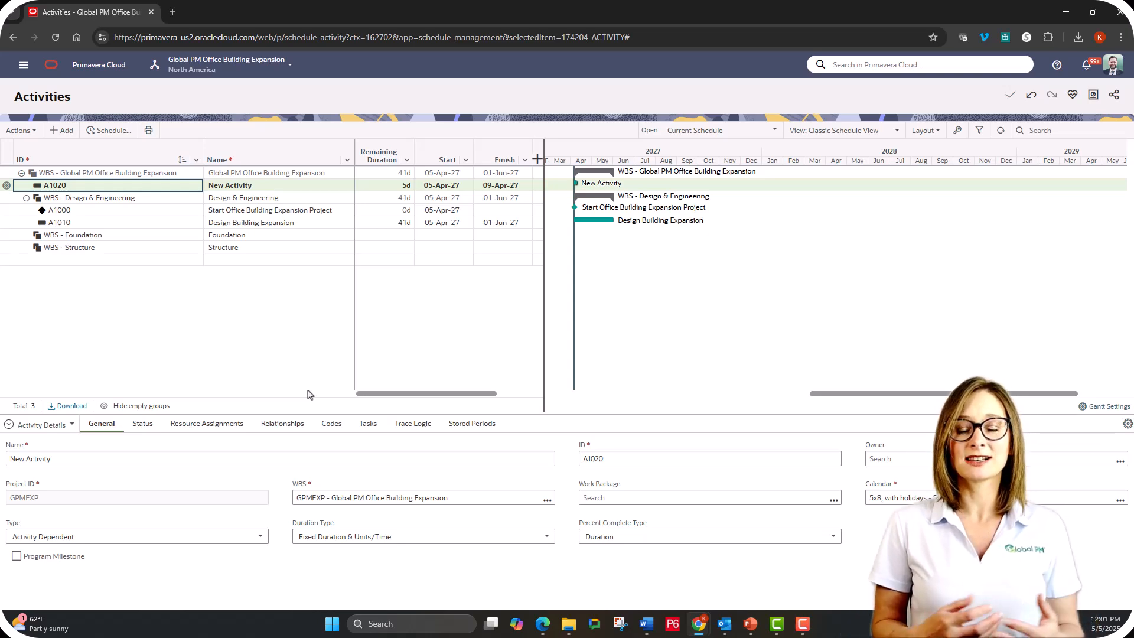
{"action": "type", "text": "A-ADRM"}
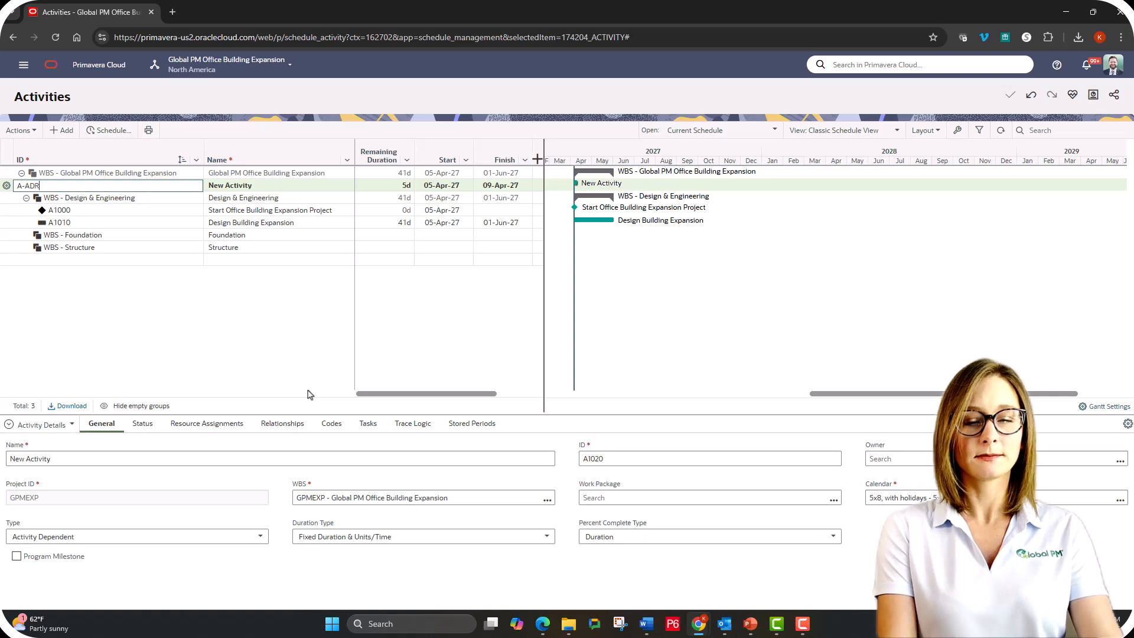
{"action": "key", "text": "BackSpace"}
{"action": "key", "text": "BackSpace"}
{"action": "type", "text": "MIN"}
{"action": "key", "text": "Return"}
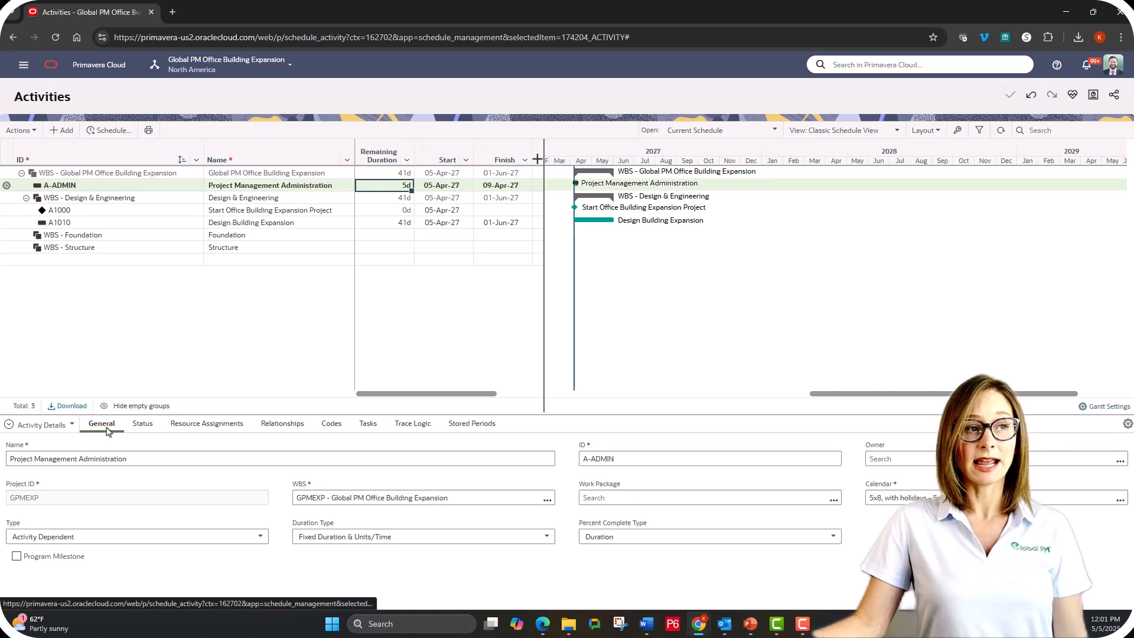
Change the Project Management Administration activity's type to Level of Effort, accepting the conversion and suppressing future warnings of this kind.
{"action": "left_click", "coordinate": [262, 538]}
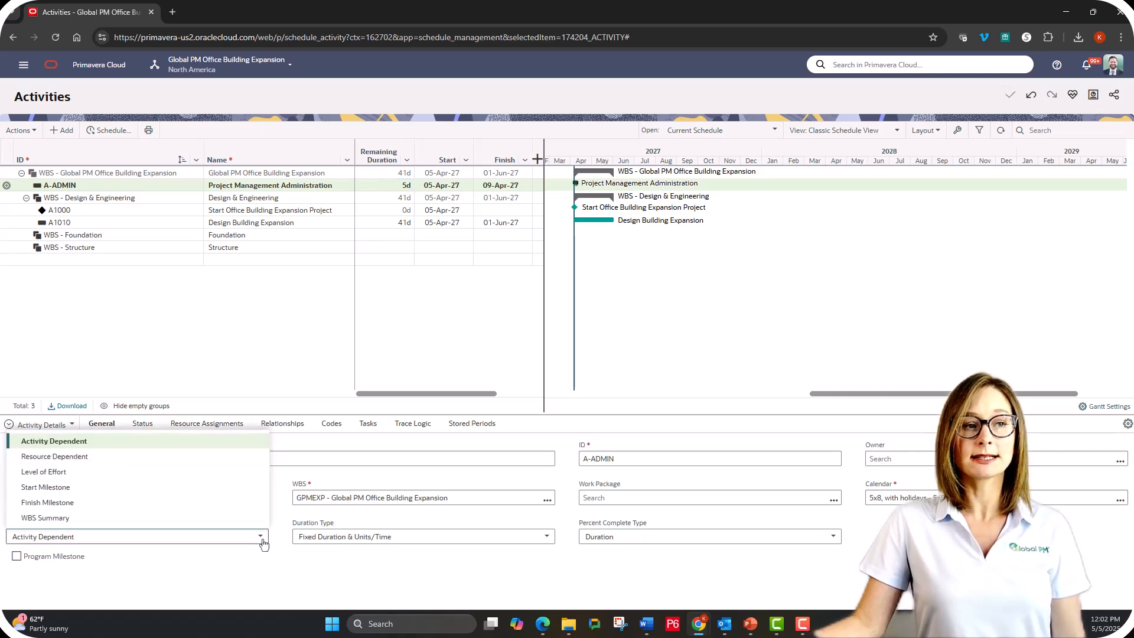
{"action": "left_click", "coordinate": [147, 473]}
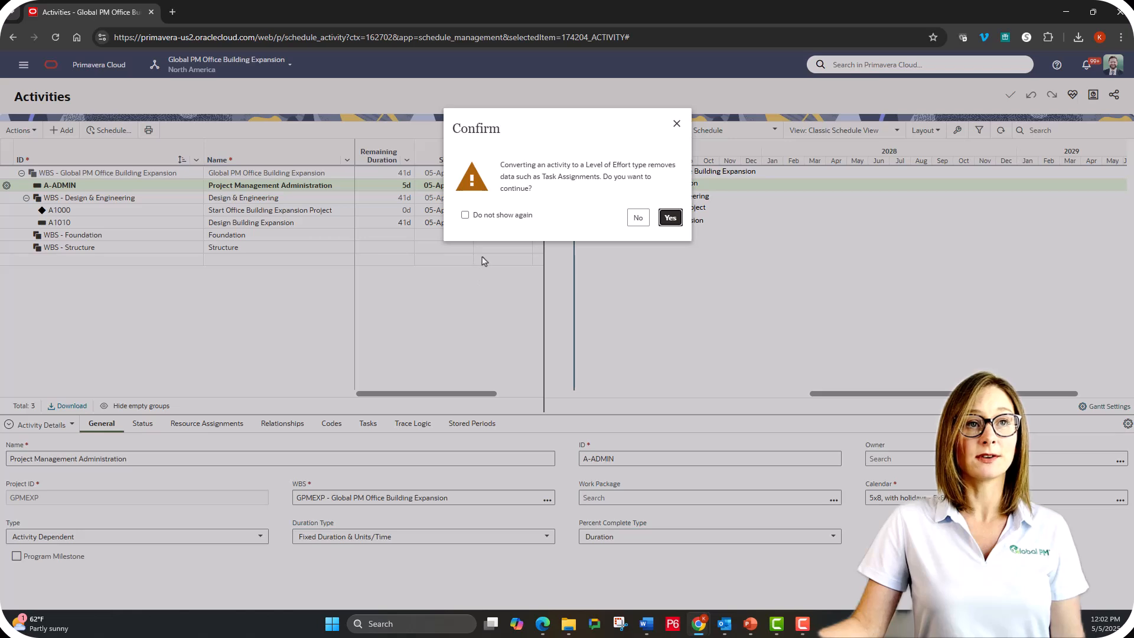
{"action": "left_click", "coordinate": [492, 217]}
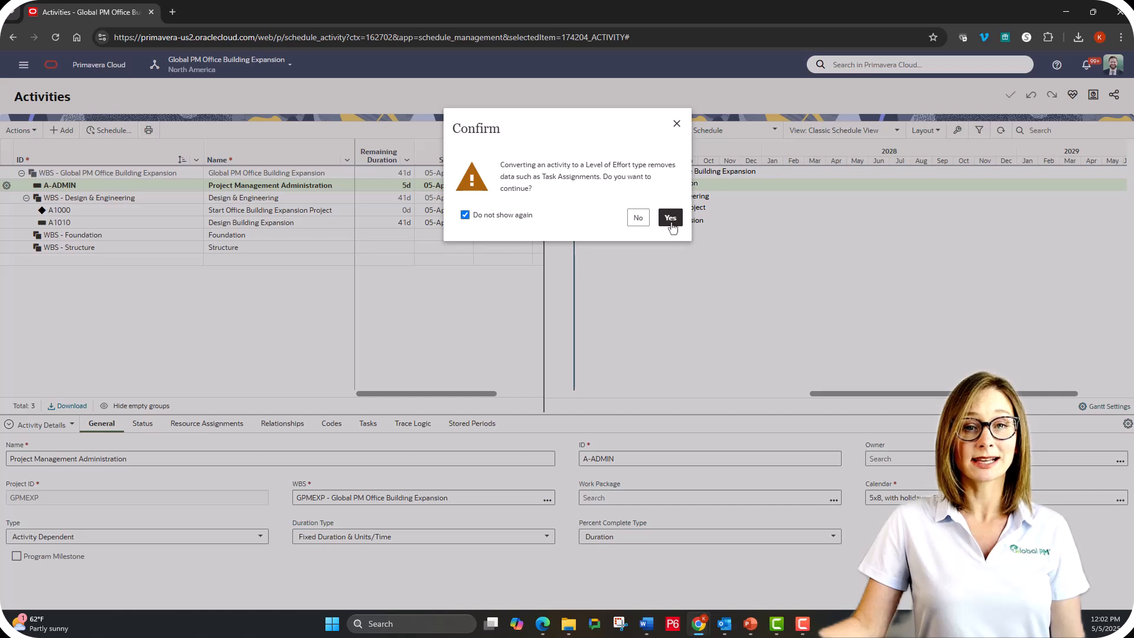
{"action": "left_click", "coordinate": [671, 218]}
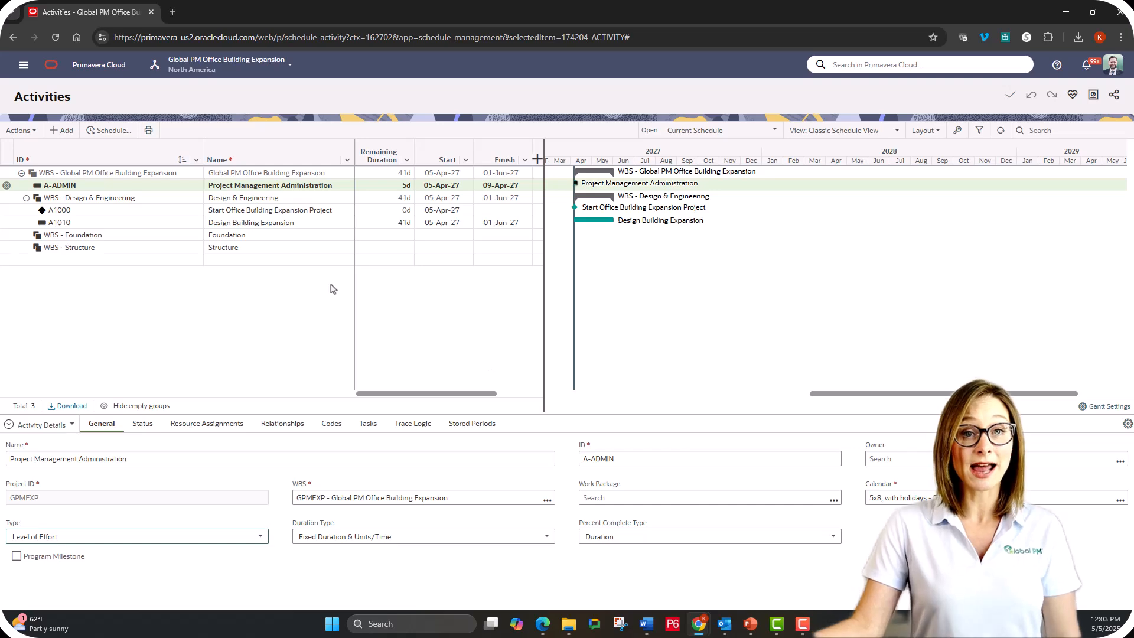
Add further activities below Design Building Expansion, including "Review and Approve Designs" at 16 days and "Assemble Technical Data for Heat Pump".
{"action": "left_click", "coordinate": [94, 223]}
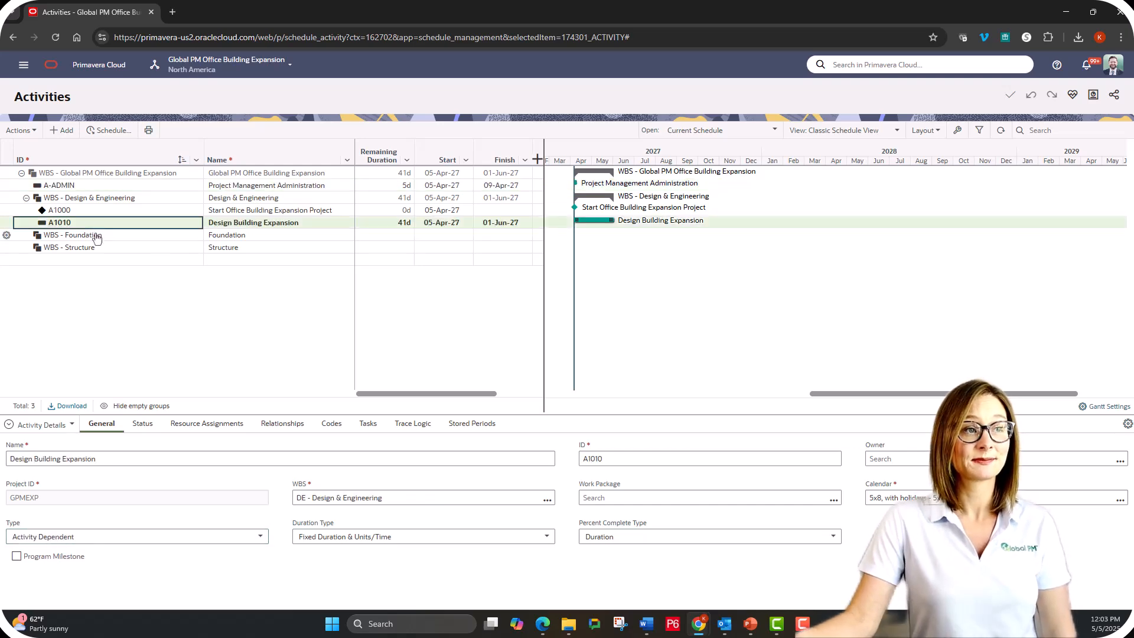
{"action": "type", "text": "A"}
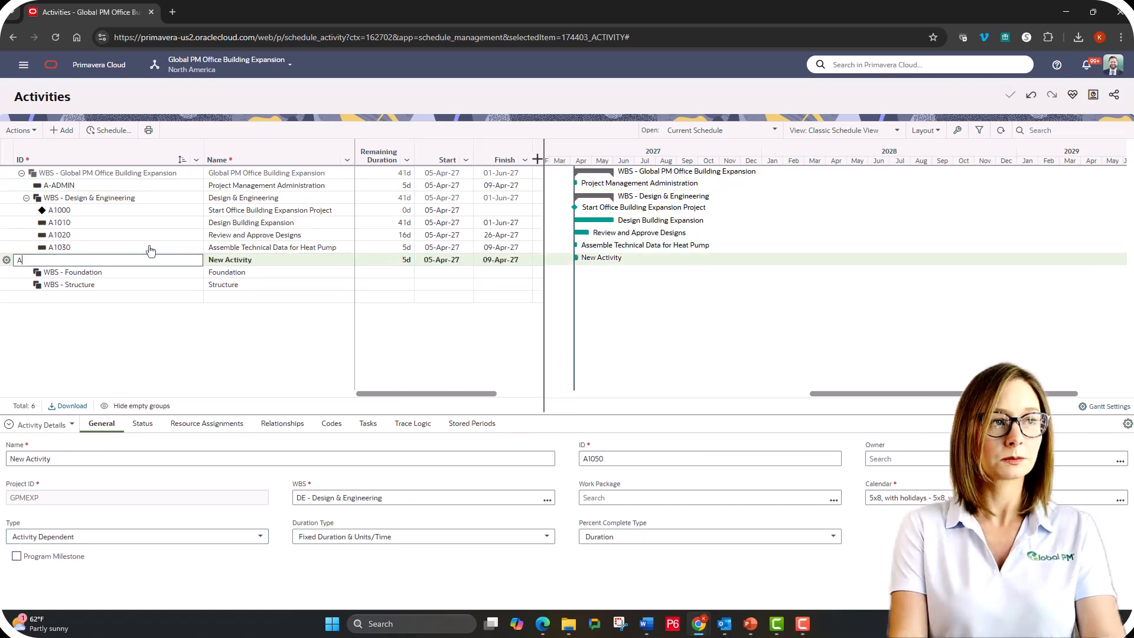